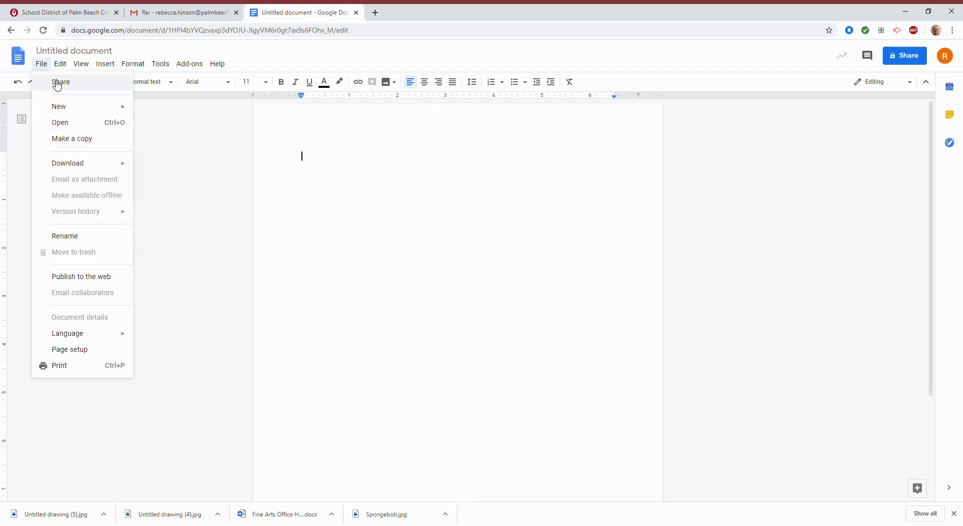
- Create a new blank Google Drawing from the open document
mouse_move(70, 62)
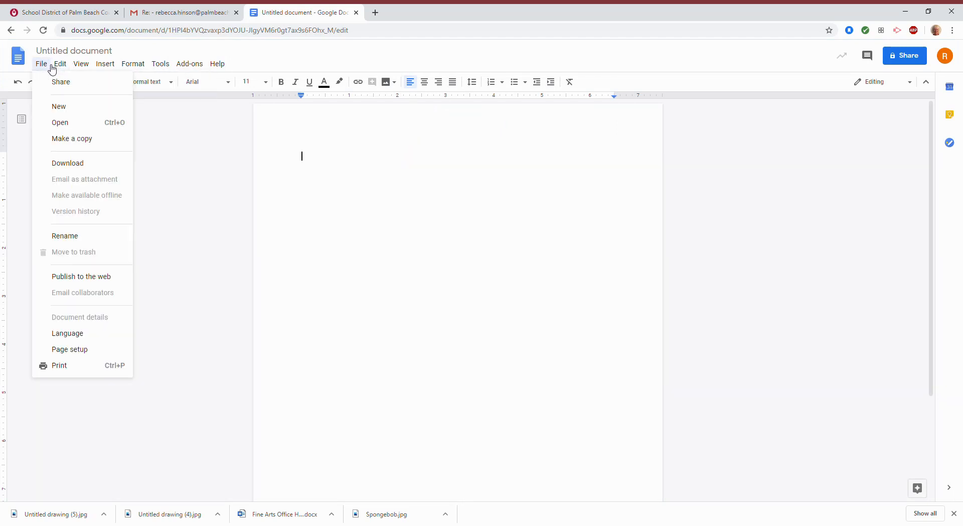
mouse_move(60, 111)
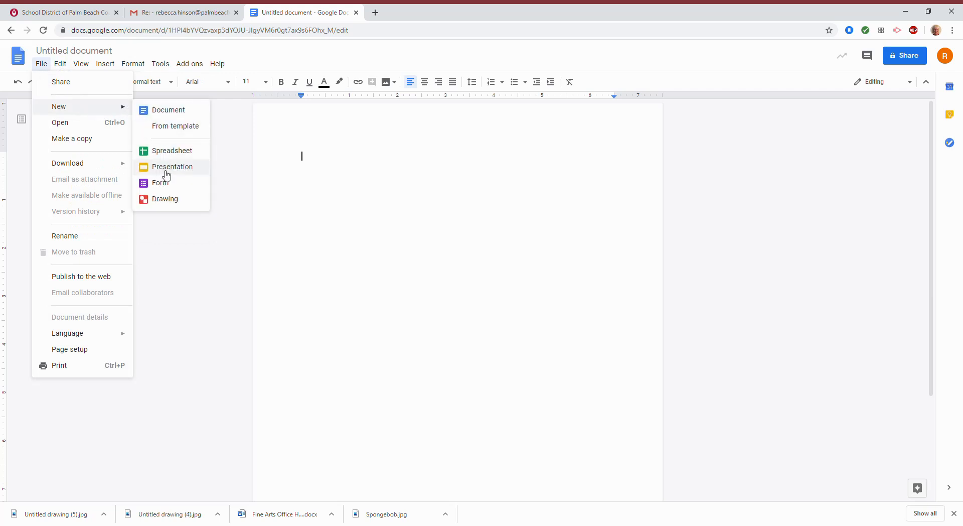
left_click(166, 199)
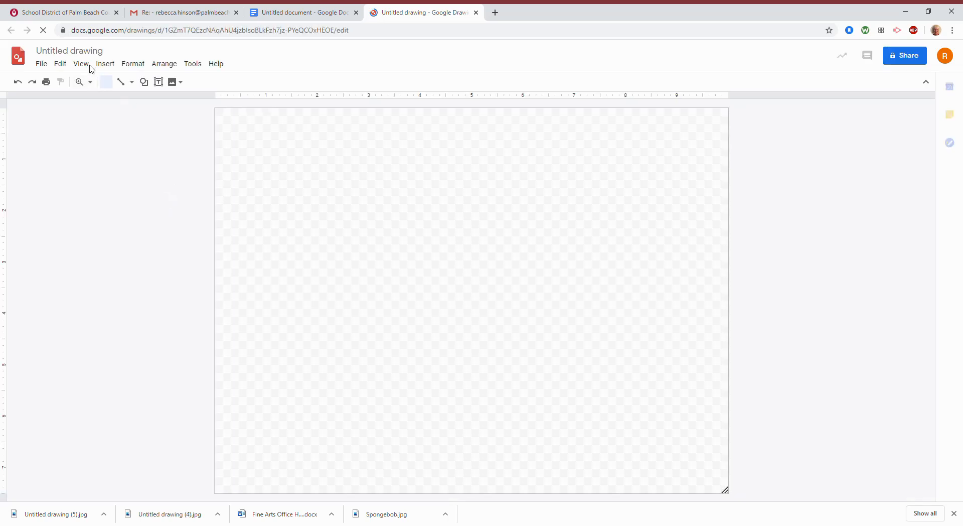
- Draw a rectangle covering the whole canvas and fill it with solid magenta
left_click(143, 82)
mouse_move(162, 102)
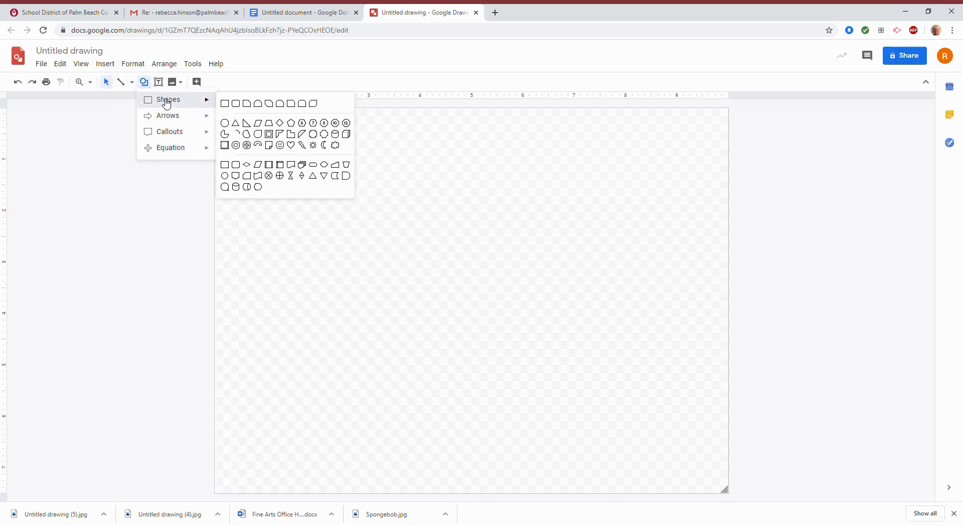
left_click(234, 105)
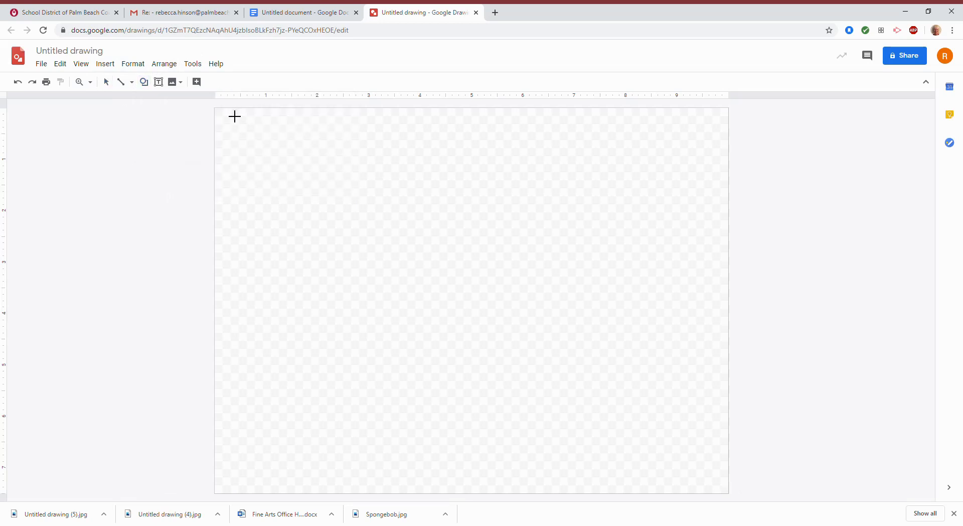
left_click_drag(222, 116, 735, 500)
left_click(198, 85)
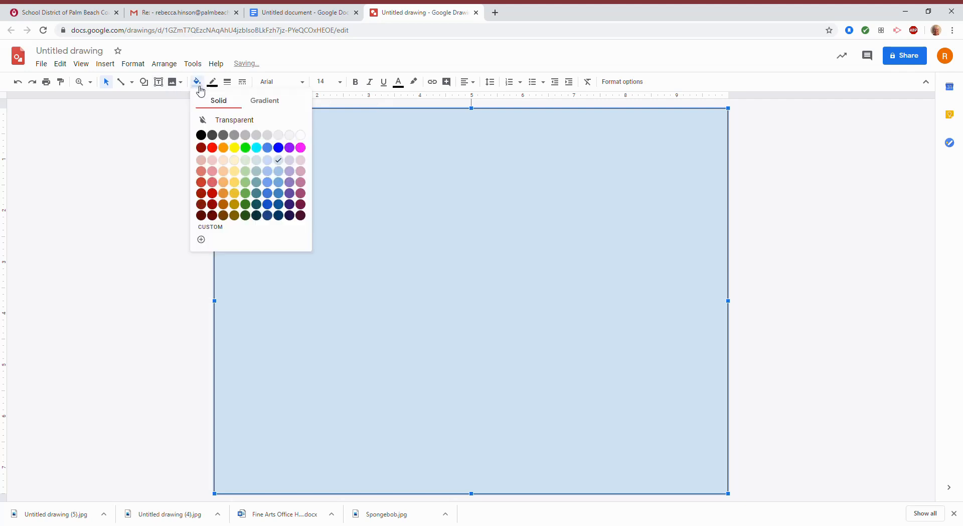
left_click(301, 148)
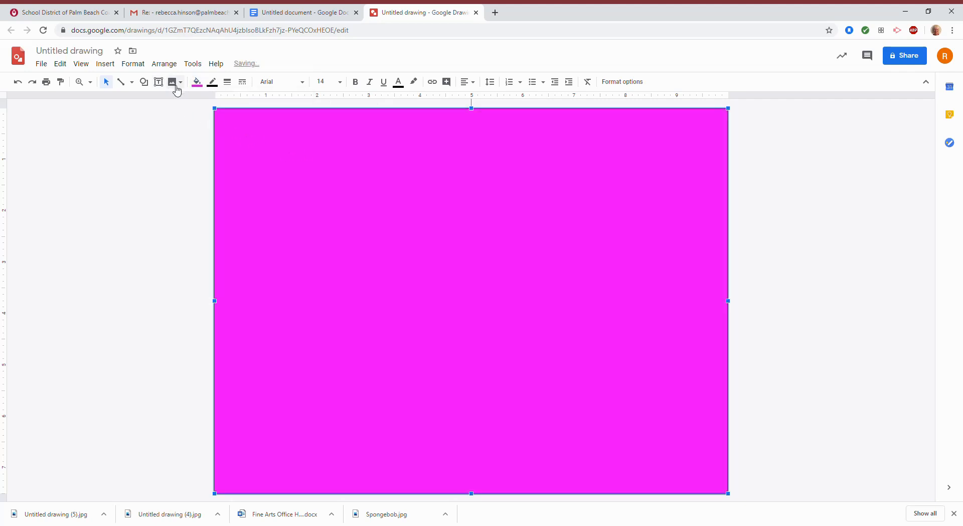
- Draw a slightly smaller rectangle inside the magenta one, leaving a narrow even border, and fill it with purple
left_click(144, 82)
mouse_move(170, 99)
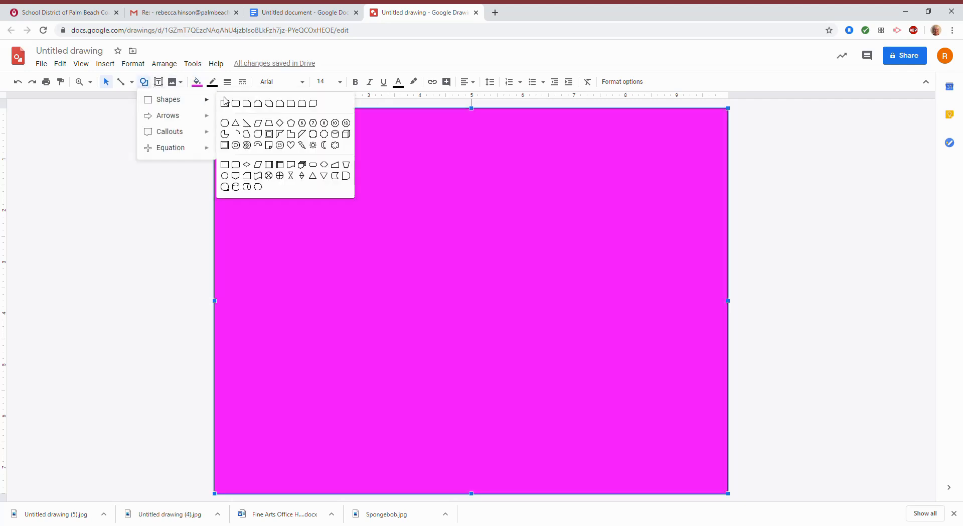
left_click(225, 103)
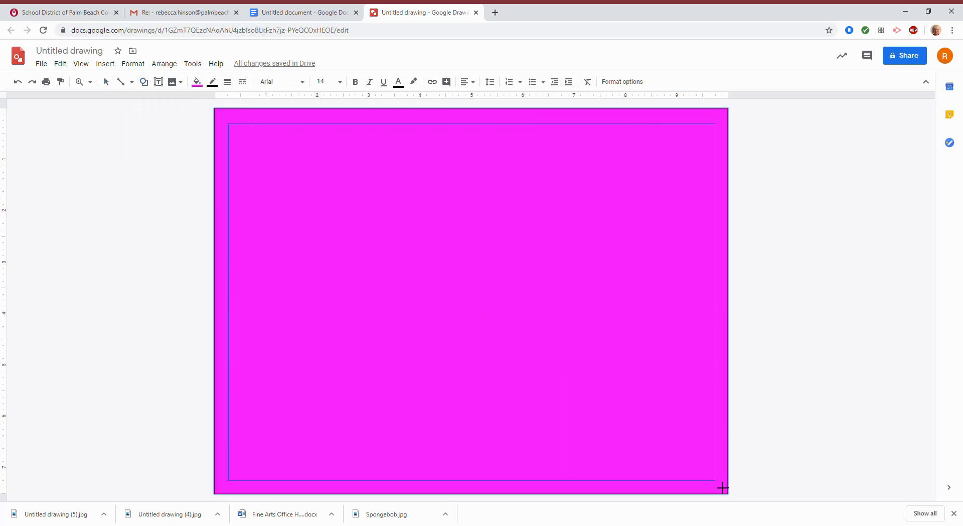
left_click_drag(722, 487, 714, 480)
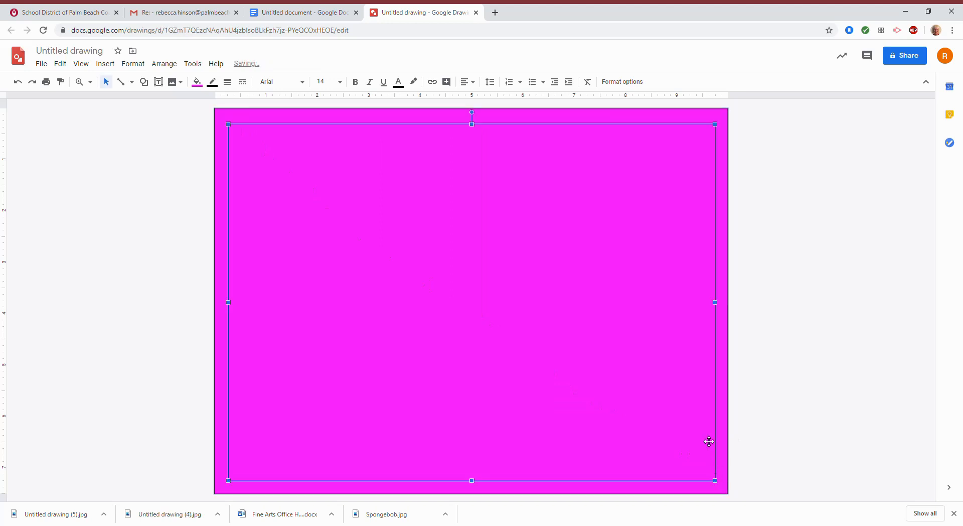
left_click(197, 82)
left_click(290, 147)
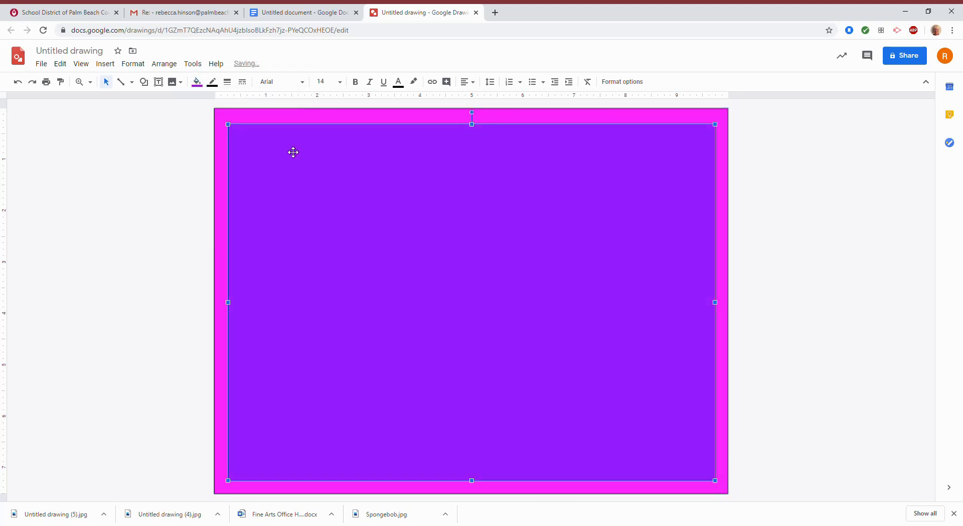
- Draw a slightly smaller rectangle inside the purple one, leaving a narrow purple border, and fill it with blue
left_click(144, 82)
mouse_move(165, 99)
left_click(225, 103)
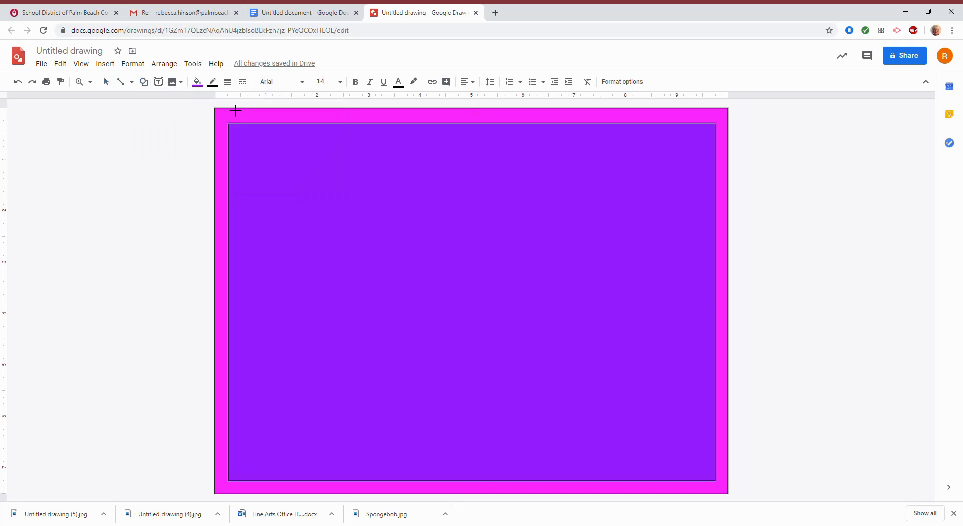
left_click_drag(253, 149, 710, 473)
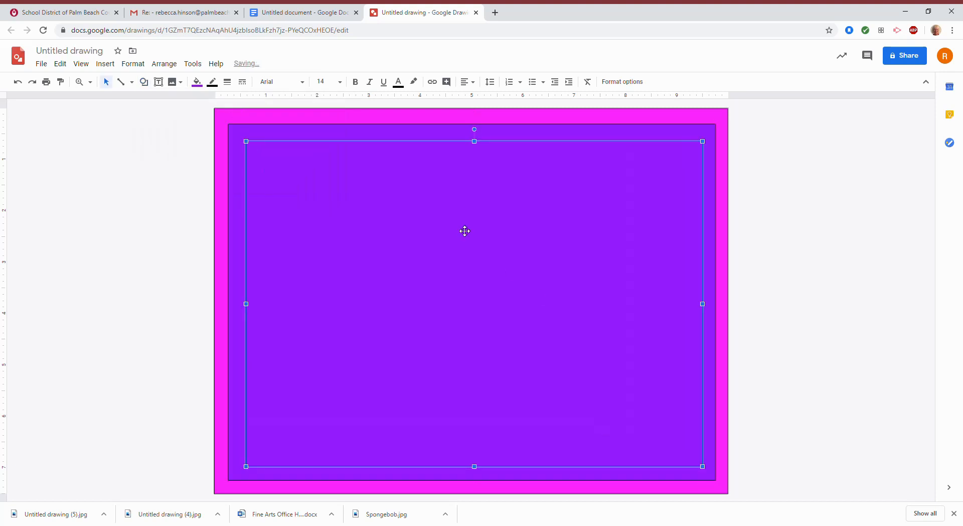
left_click(198, 82)
left_click(279, 149)
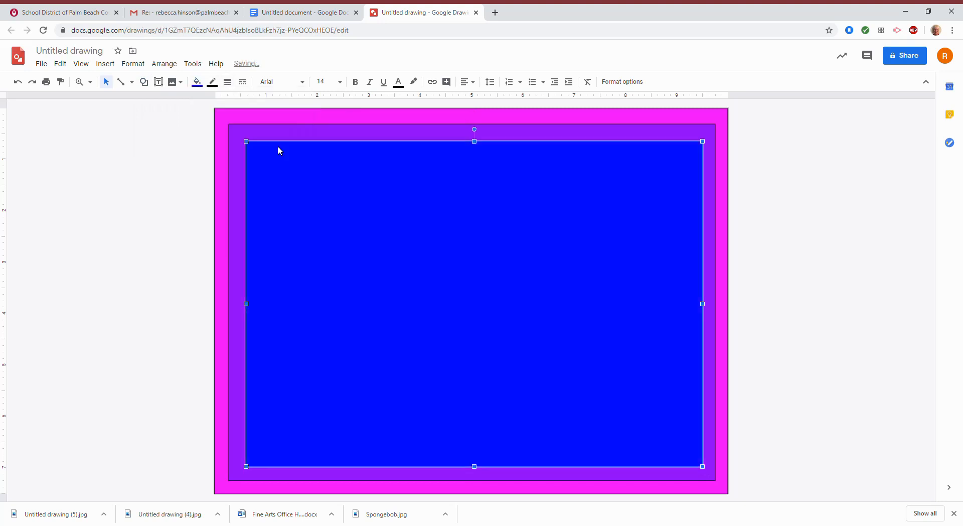
- Draw a slightly smaller rectangle inside the blue one, leaving a narrow blue border, and fill it with cornflower blue
left_click(144, 82)
mouse_move(166, 99)
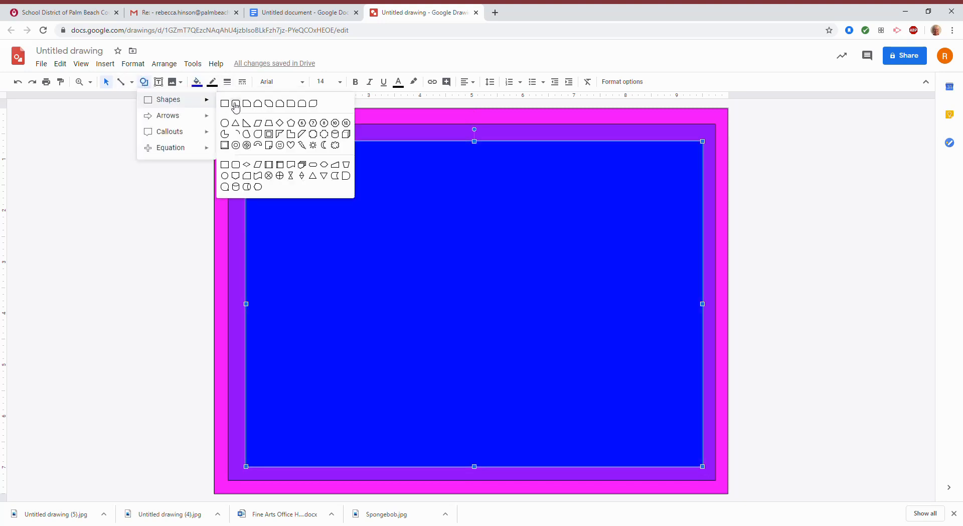
left_click(236, 106)
left_click_drag(270, 167, 697, 459)
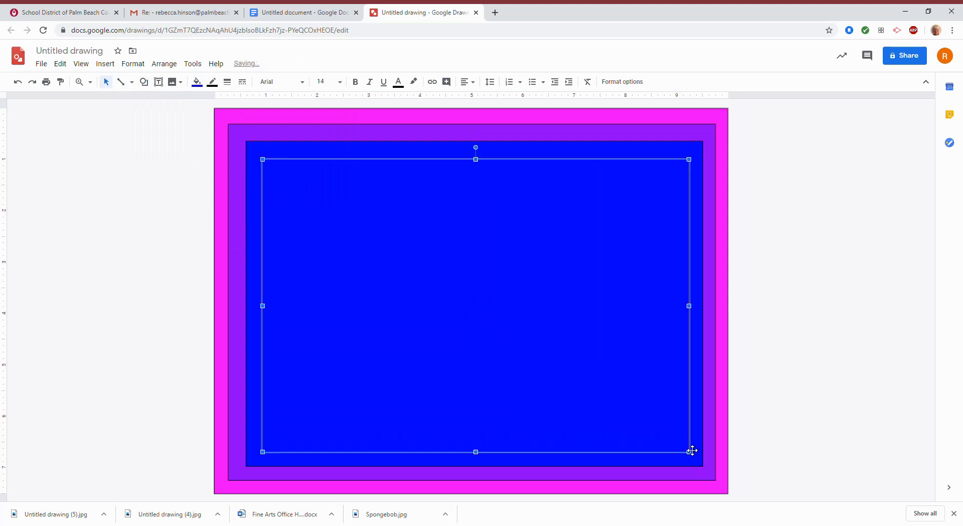
left_click(197, 82)
left_click(269, 148)
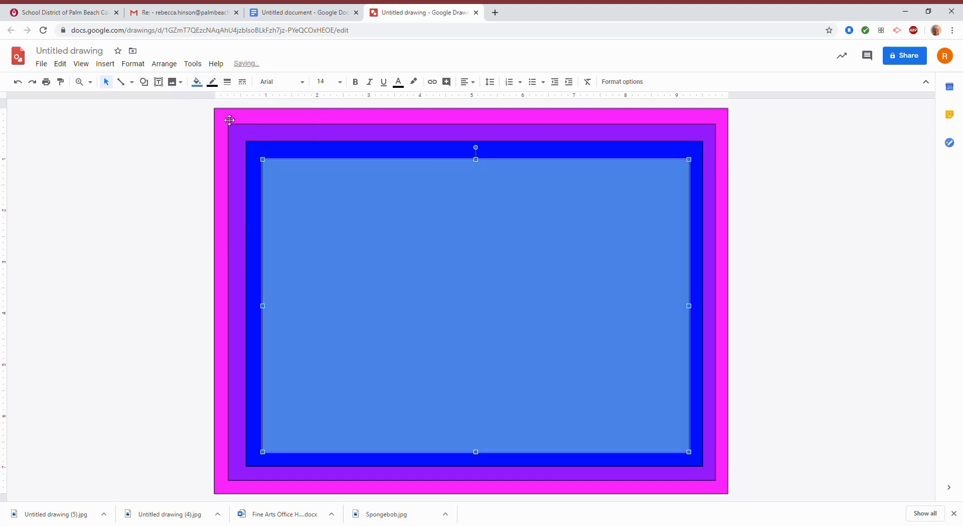
- Draw a slightly smaller rectangle inside the cornflower blue one, leaving a narrow border, and fill it with cyan
left_click(144, 81)
mouse_move(161, 100)
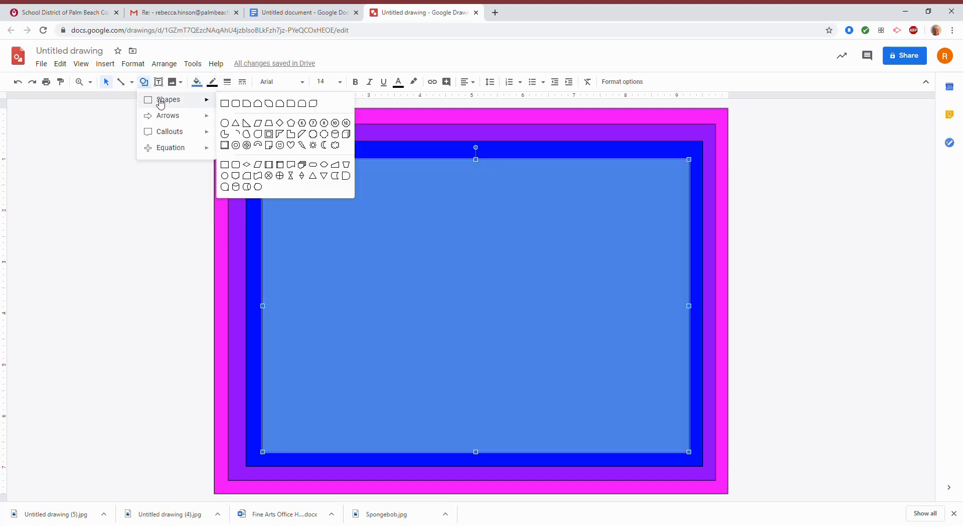
left_click(224, 104)
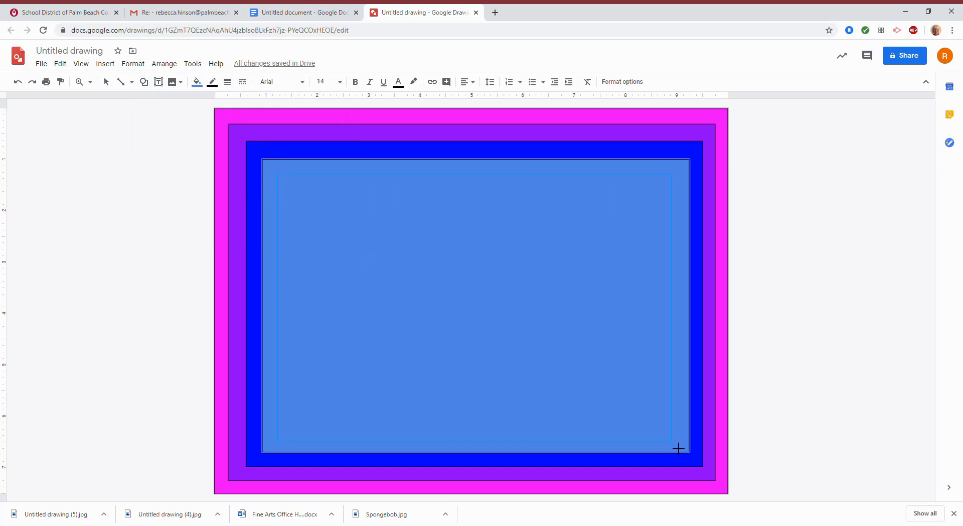
left_click_drag(679, 442, 677, 440)
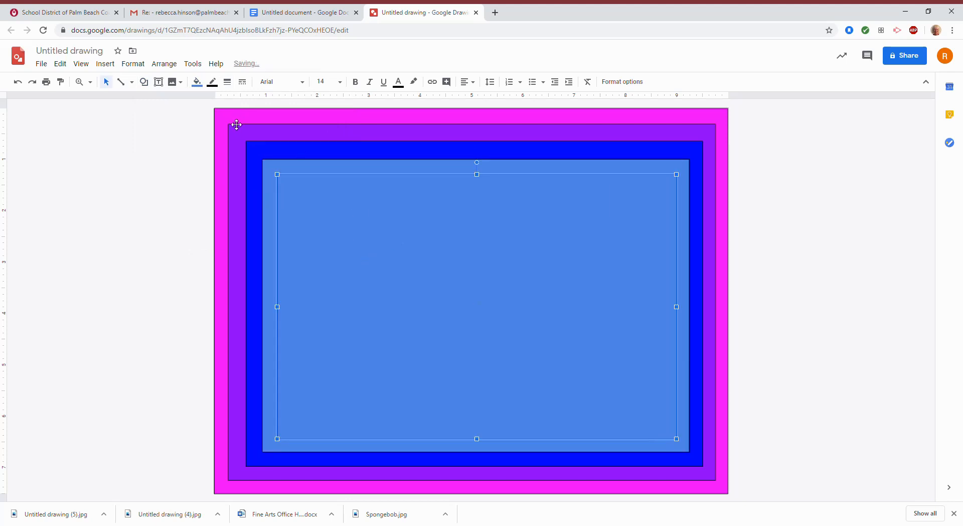
left_click(197, 83)
left_click(257, 147)
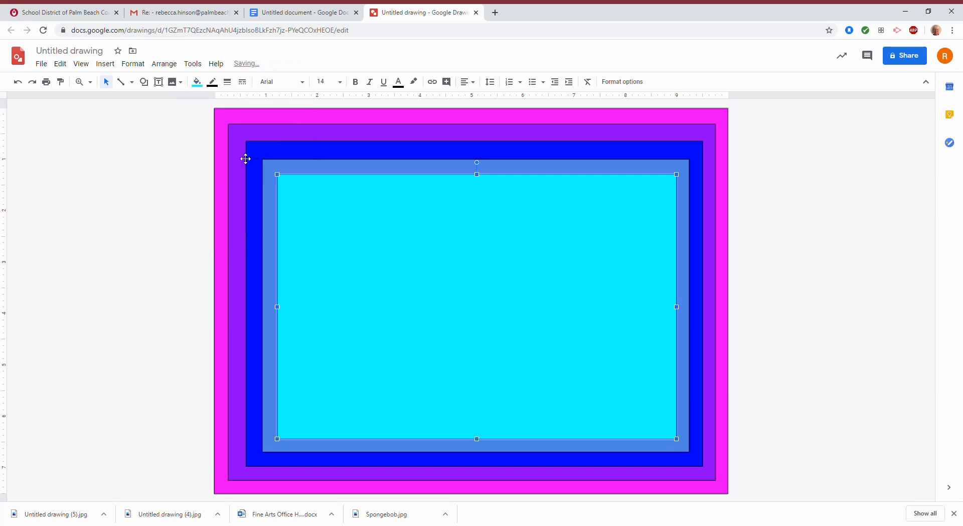
- Draw a slightly smaller rectangle inside the cyan one, leaving a narrow cyan border, and fill it with green
left_click(144, 81)
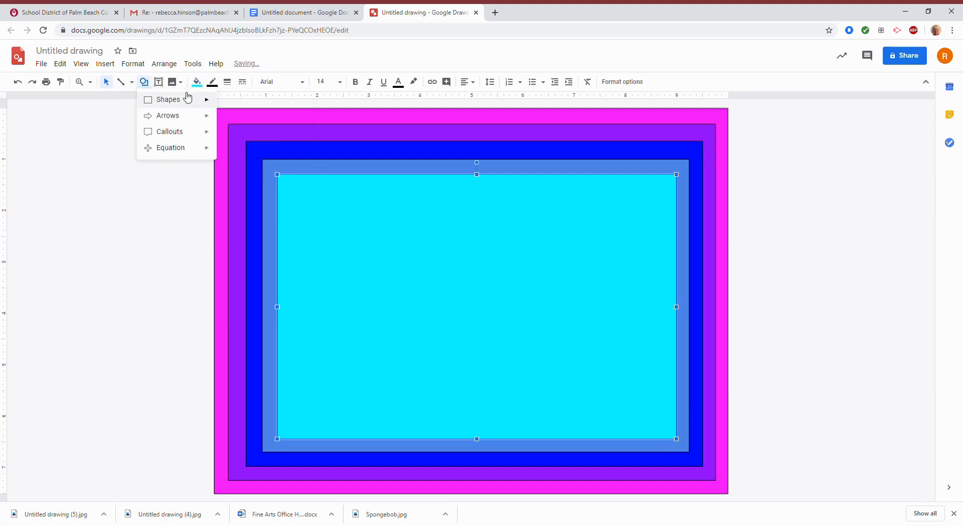
mouse_move(193, 99)
left_click(224, 104)
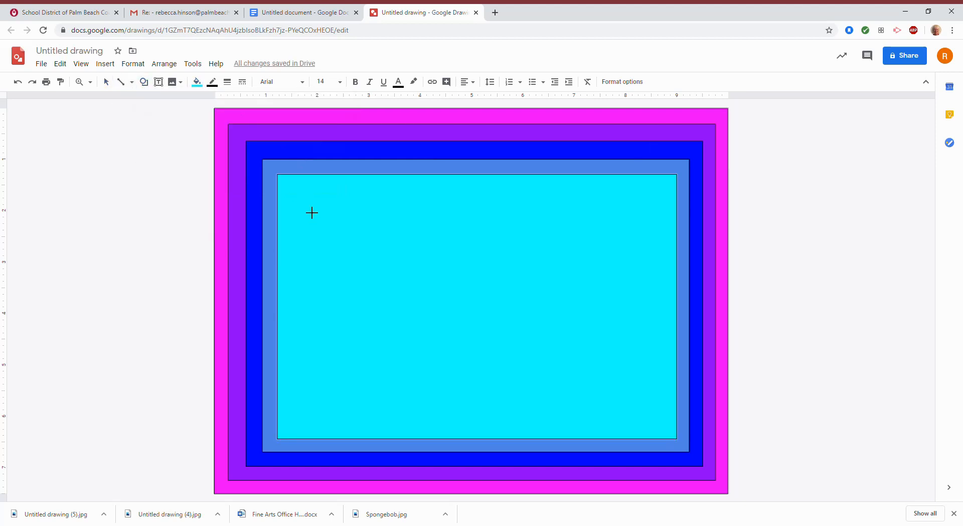
left_click_drag(302, 200, 669, 431)
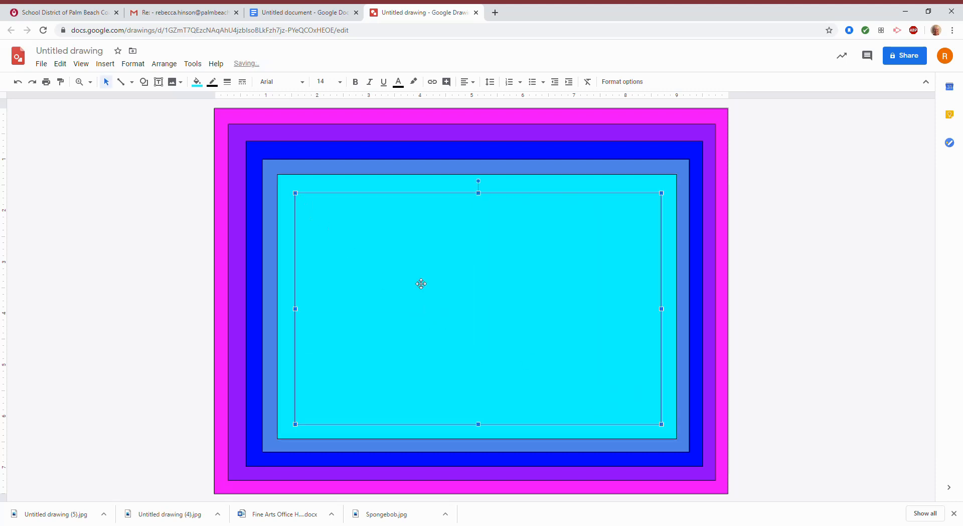
left_click(198, 82)
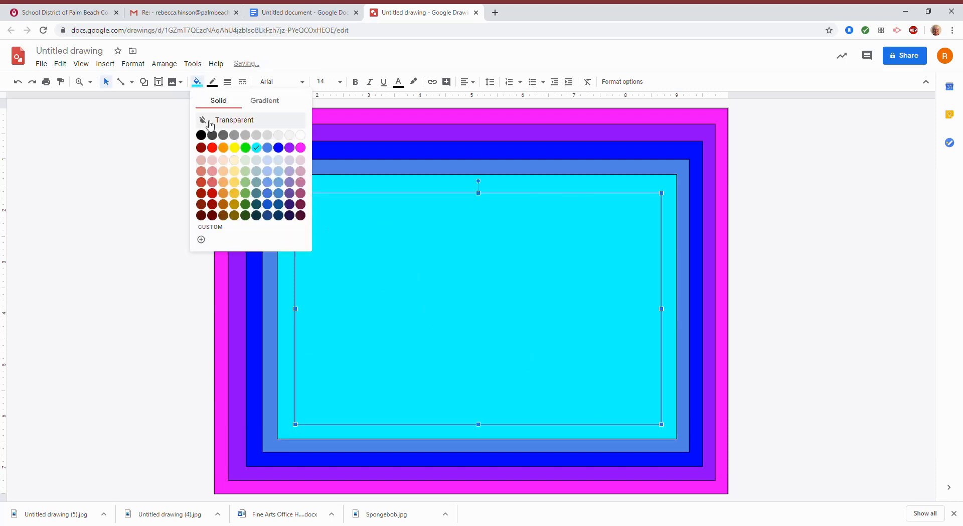
left_click(245, 148)
- Draw a slightly smaller rectangle inside the green one, leaving a narrow green border, and fill it with yellow
left_click(144, 82)
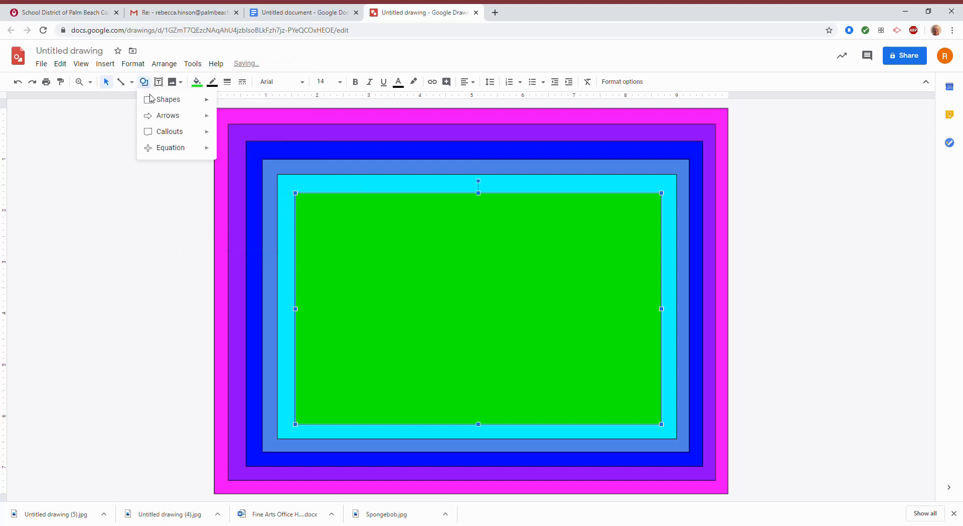
mouse_move(167, 99)
left_click(228, 105)
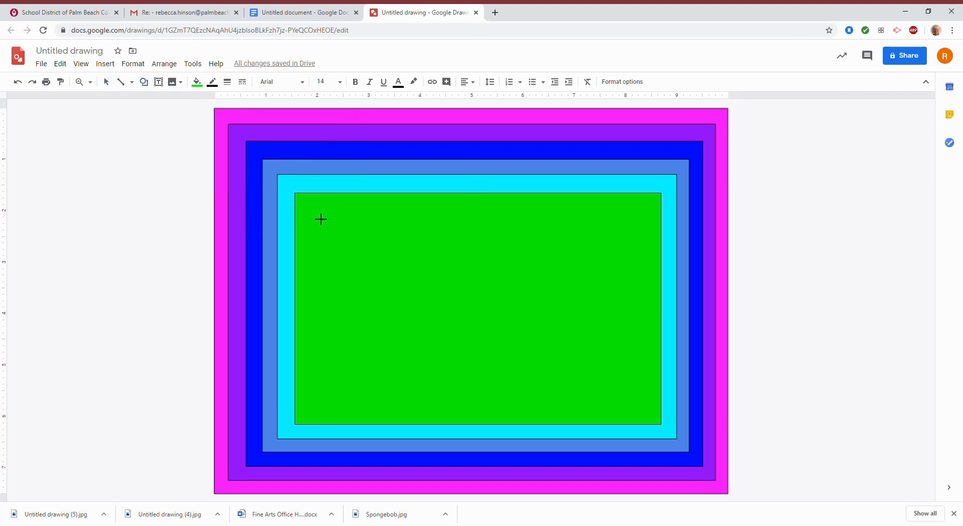
left_click_drag(322, 219, 652, 418)
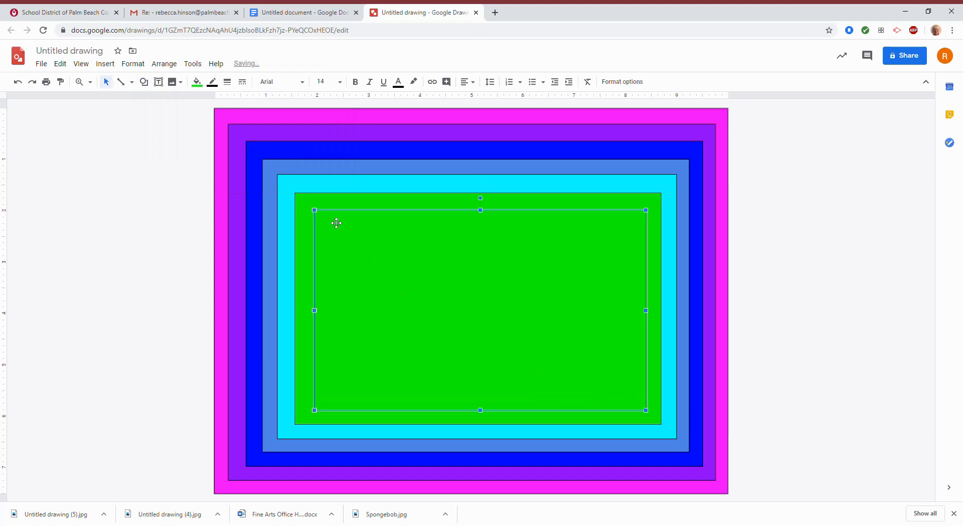
left_click(197, 81)
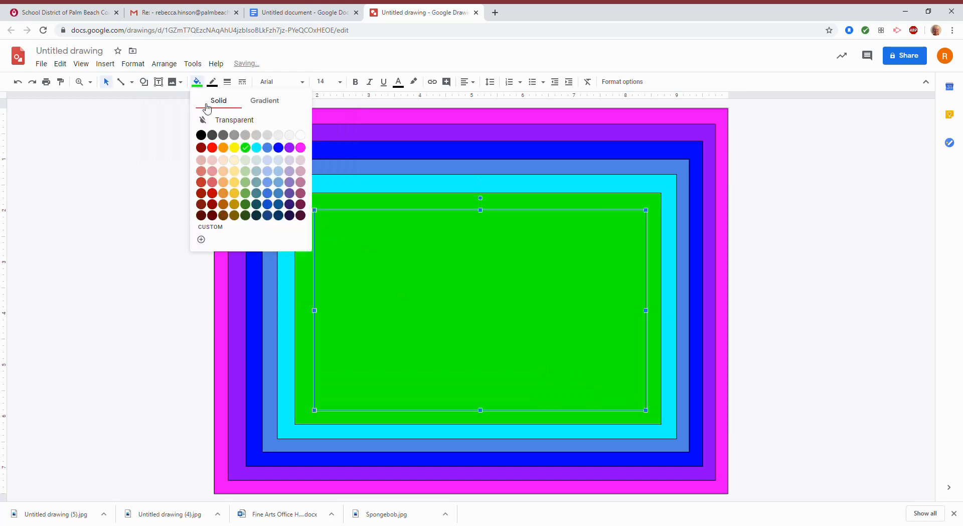
left_click(234, 148)
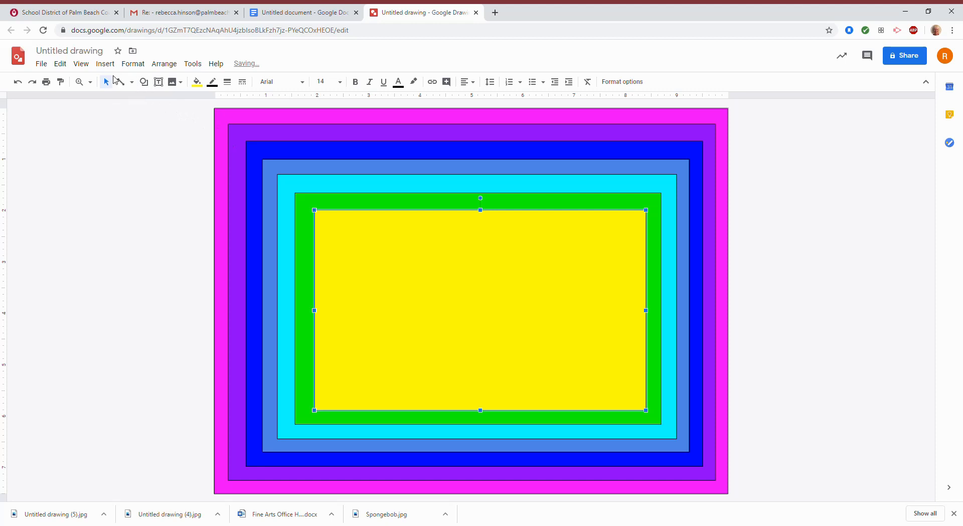
left_click(144, 82)
mouse_move(168, 99)
left_click(228, 103)
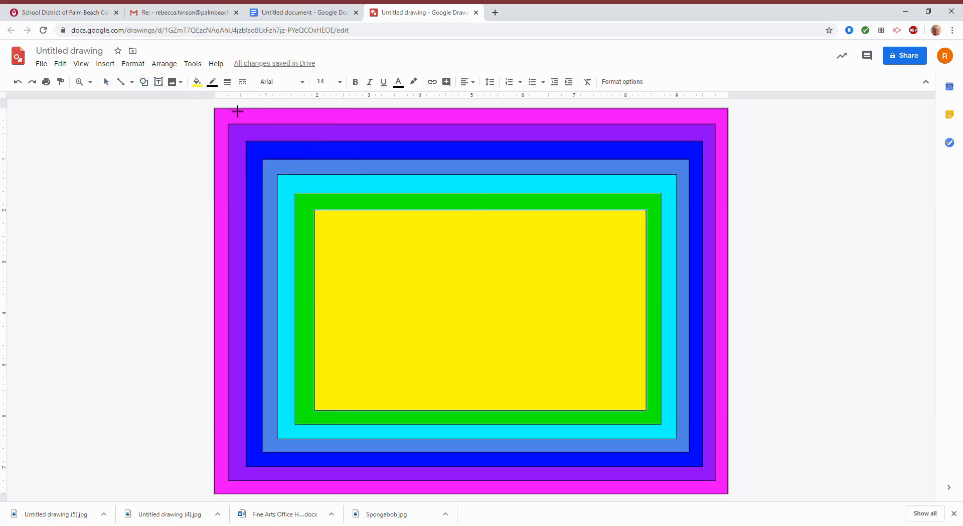
left_click(145, 81)
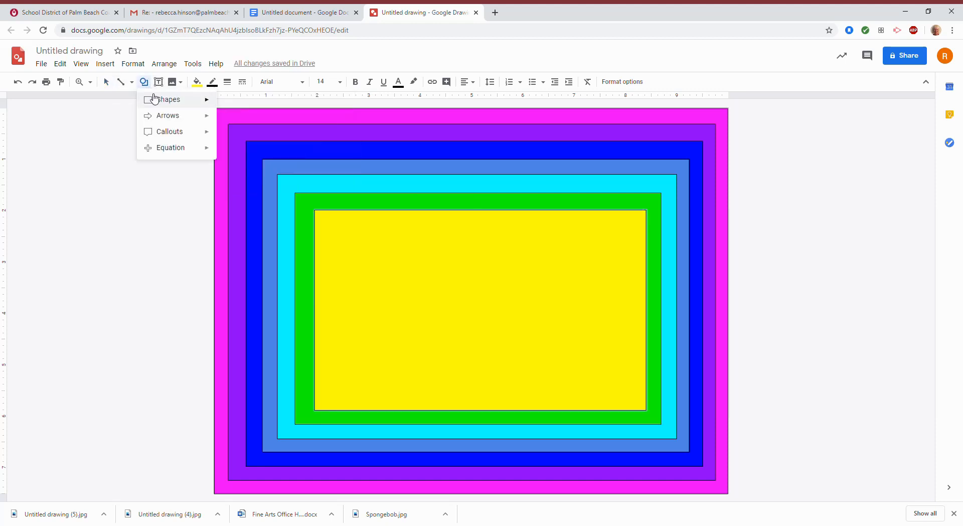
mouse_move(180, 105)
left_click(225, 104)
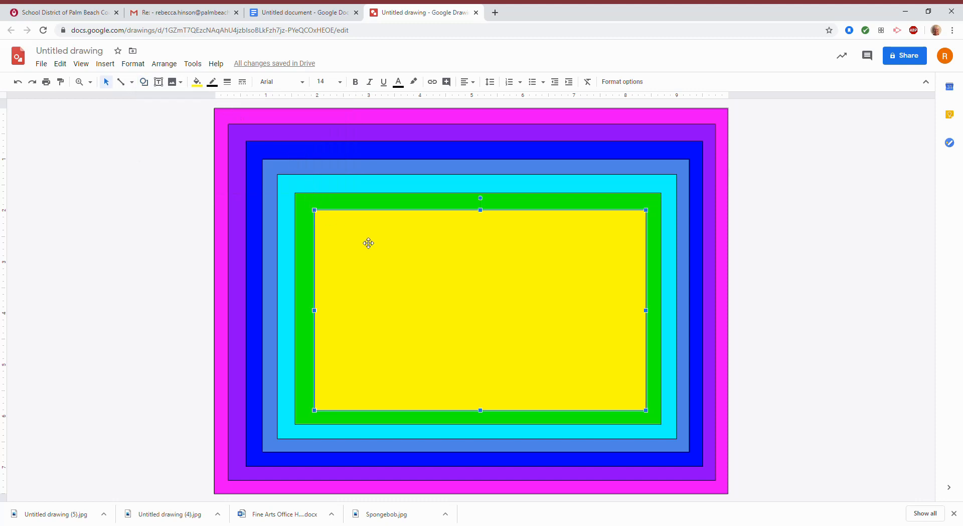
left_click(166, 211)
- Draw a slightly smaller rectangle inside the yellow one, leaving a narrow yellow border, and fill it with orange
left_click(144, 81)
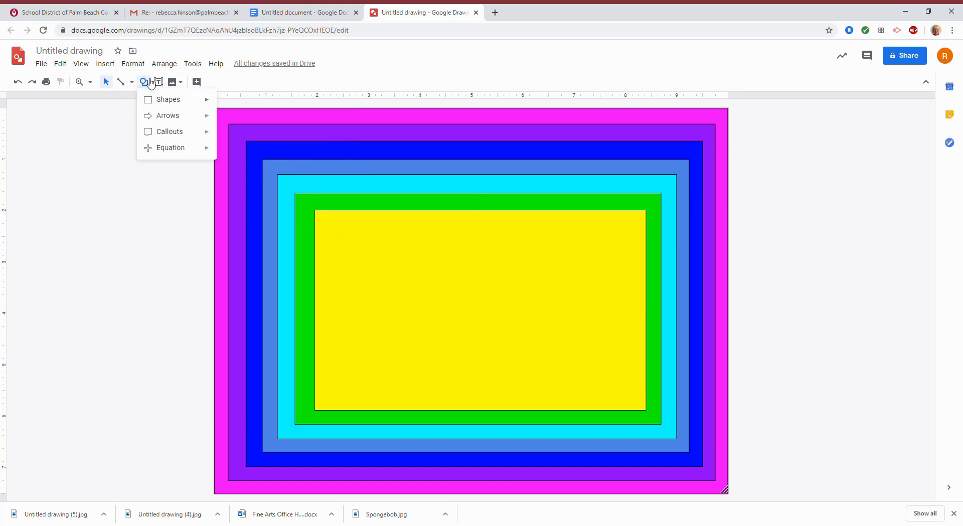
mouse_move(162, 98)
left_click(229, 105)
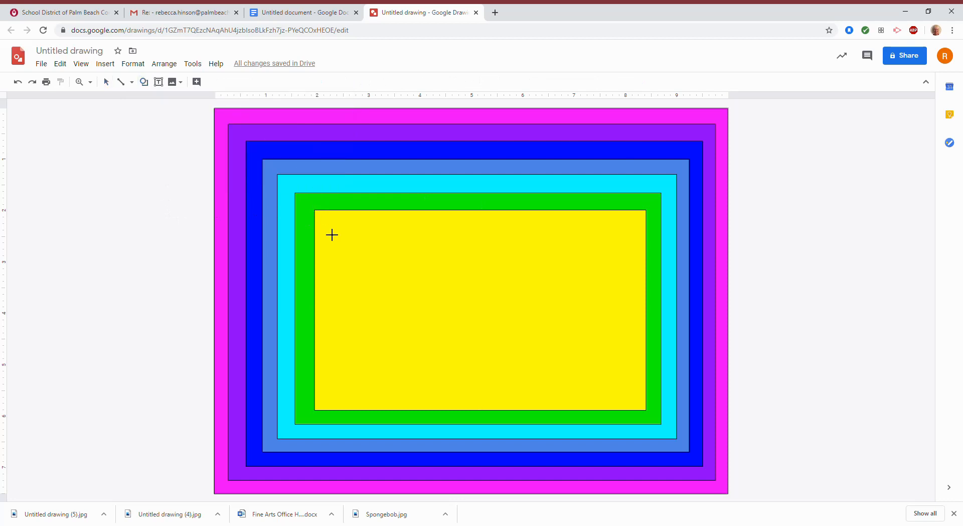
left_click_drag(333, 226, 638, 403)
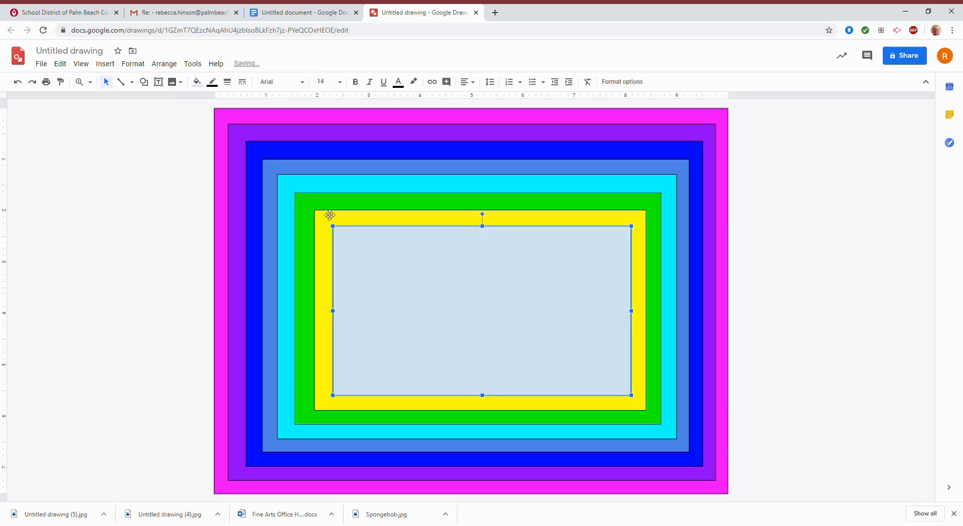
left_click(197, 81)
left_click(223, 147)
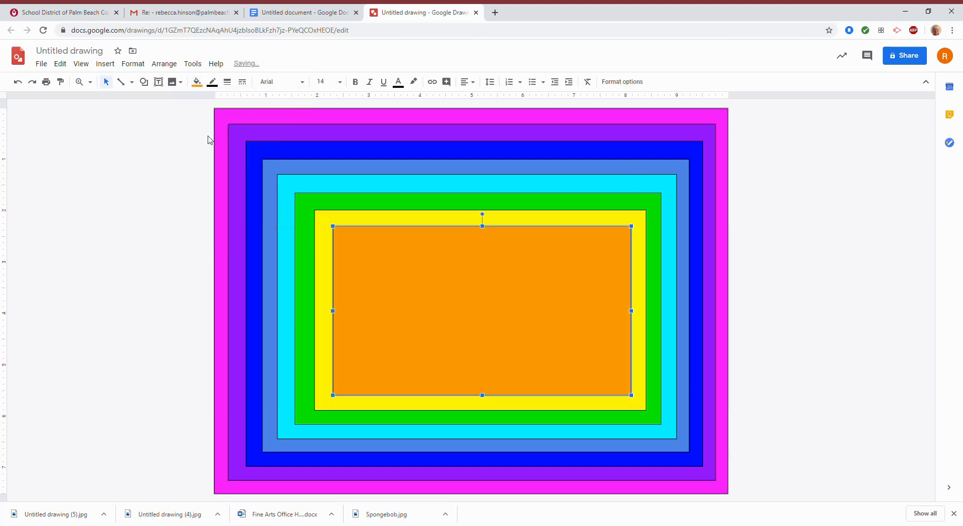
- Draw a slightly smaller rectangle inside the orange one, leaving a narrow orange border, and fill it with red
left_click(144, 81)
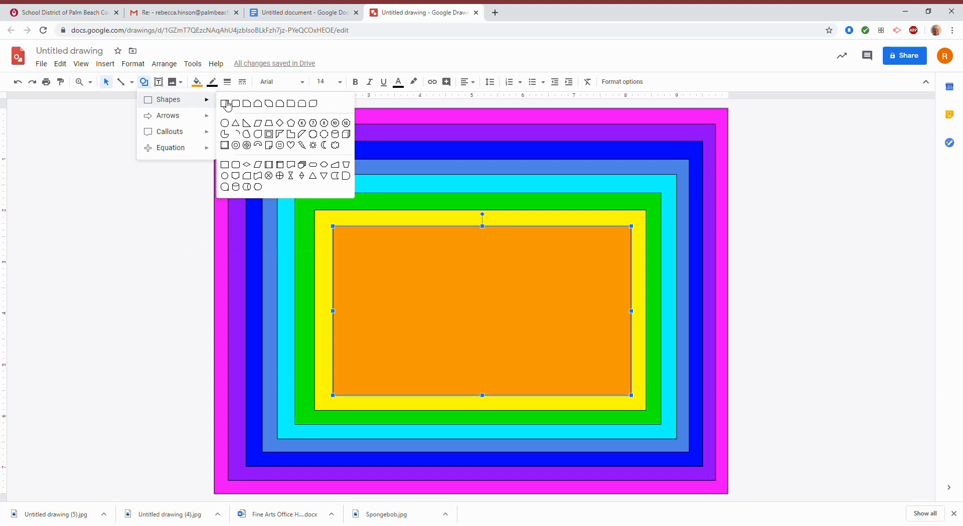
left_click(229, 102)
mouse_move(353, 242)
left_mouse_down()
mouse_move(481, 333)
mouse_move(616, 381)
left_mouse_up()
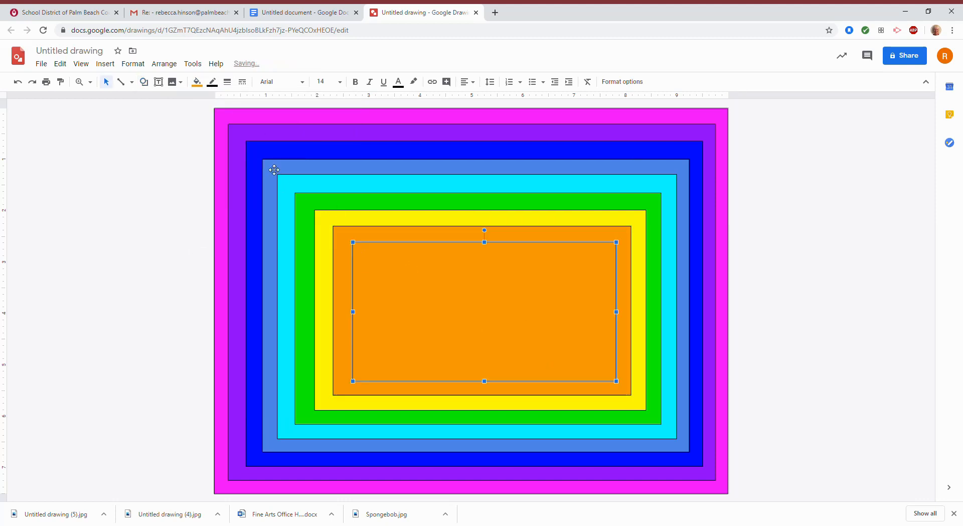
left_click(196, 82)
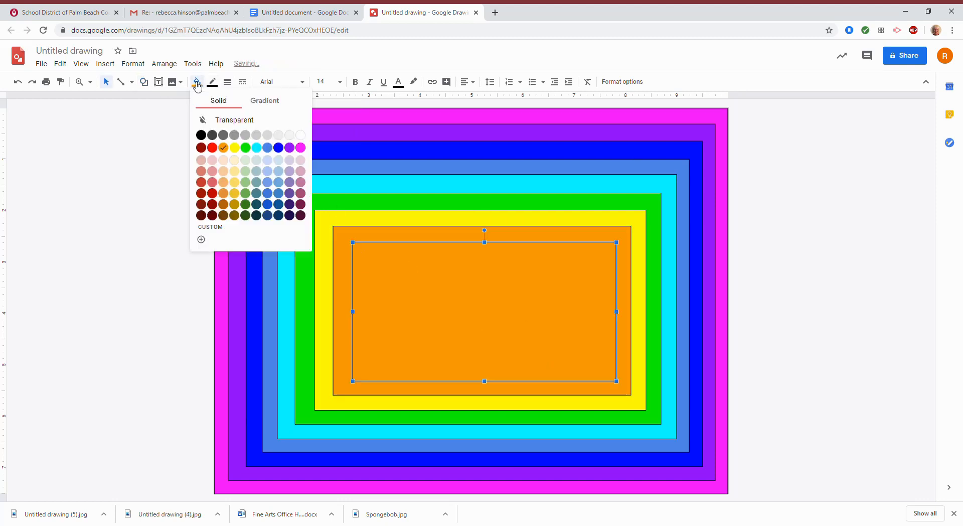
left_click(213, 147)
left_click(86, 229)
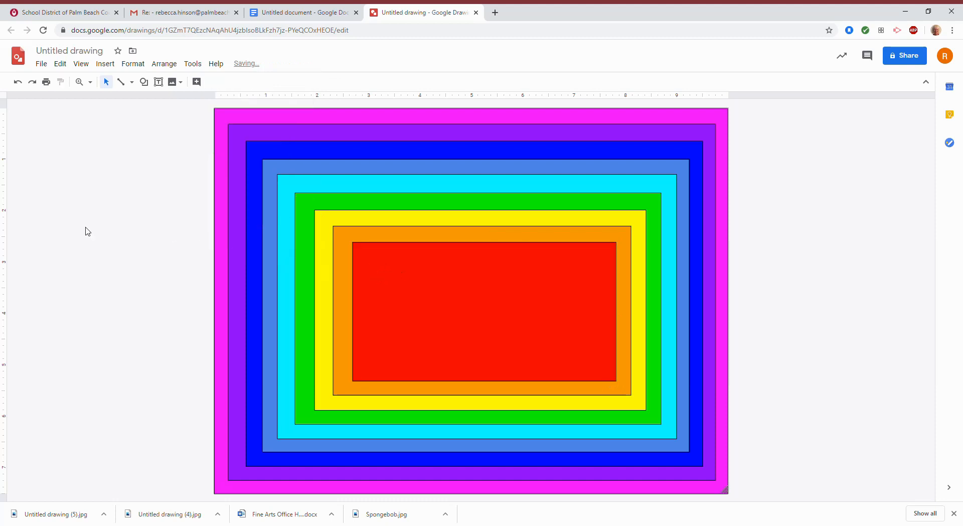
- Add a text box inside the red rectangle reading "Thank you for being my friend." and make its text bold
left_click(159, 82)
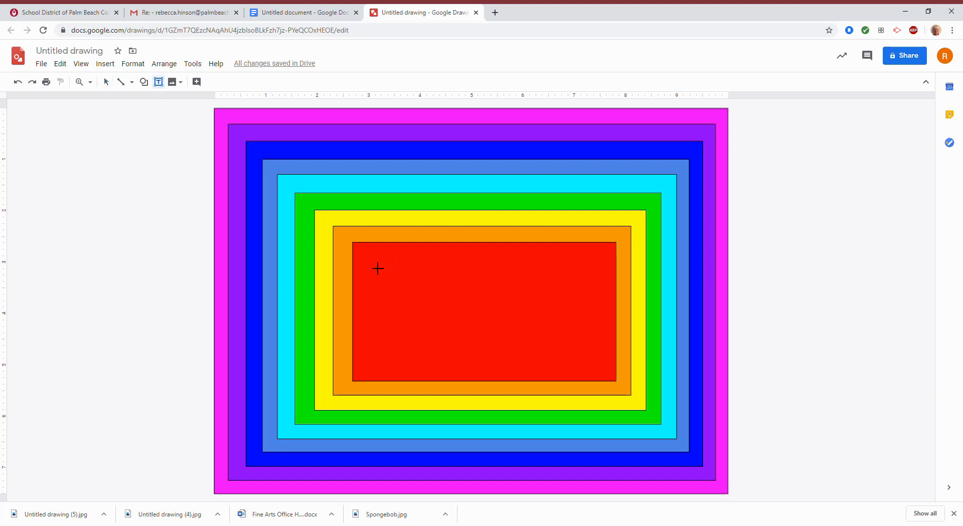
left_click_drag(376, 265, 608, 375)
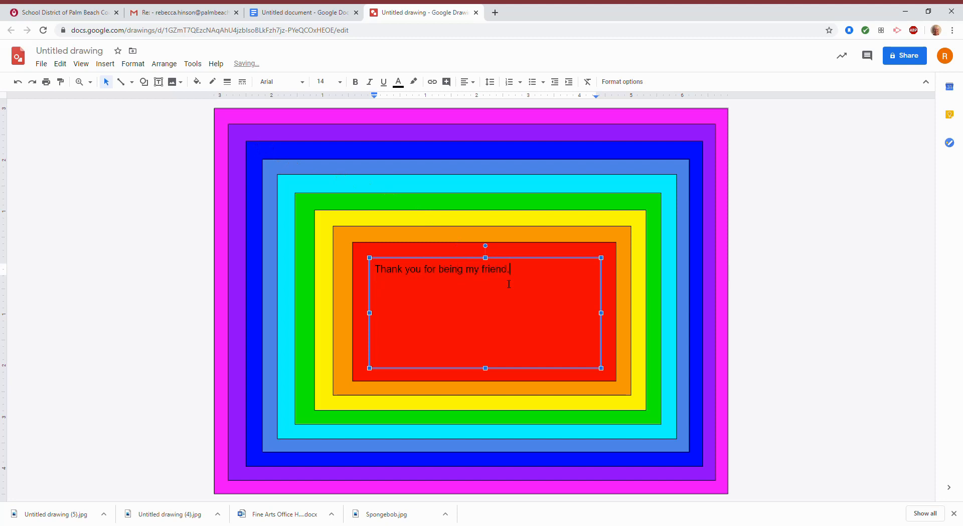
left_click_drag(526, 275, 372, 243)
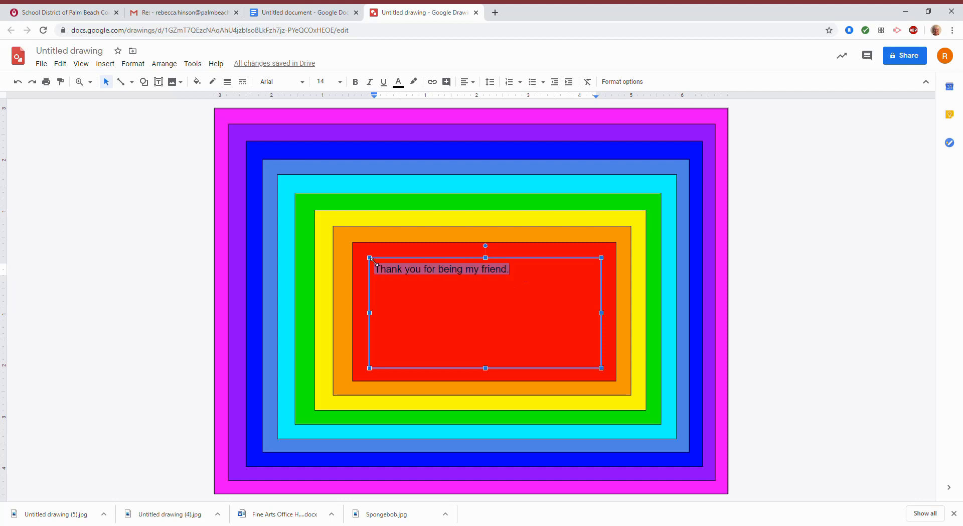
left_click(355, 82)
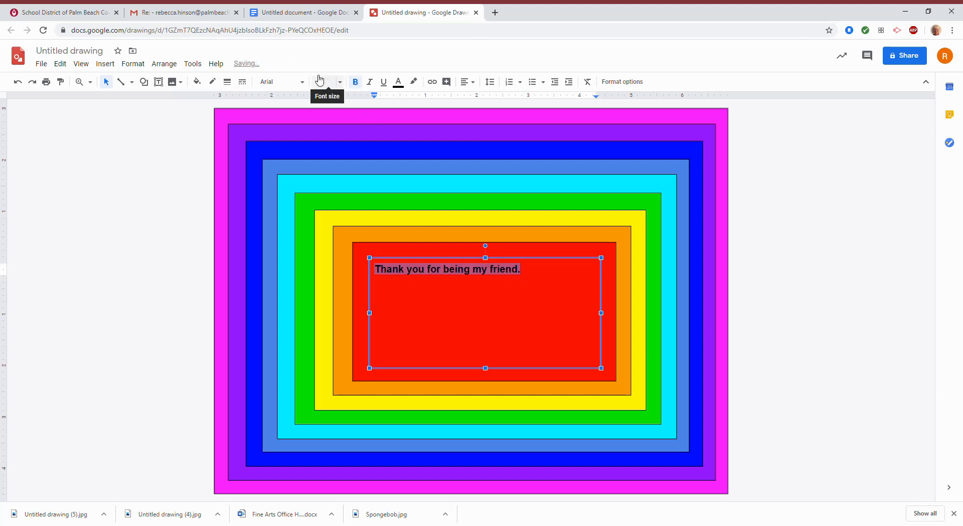
- Set the thank-you message's font to Amatic SC at size 48
left_click(303, 82)
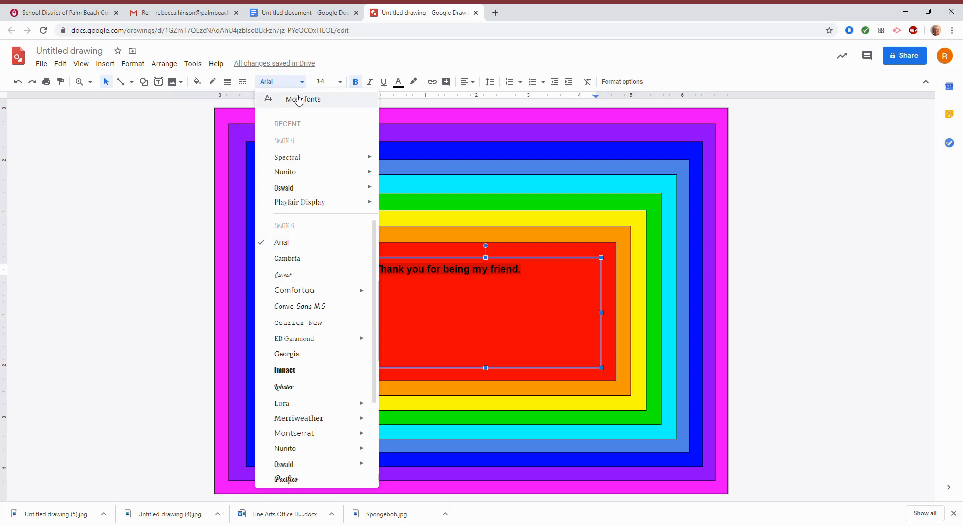
left_click(289, 142)
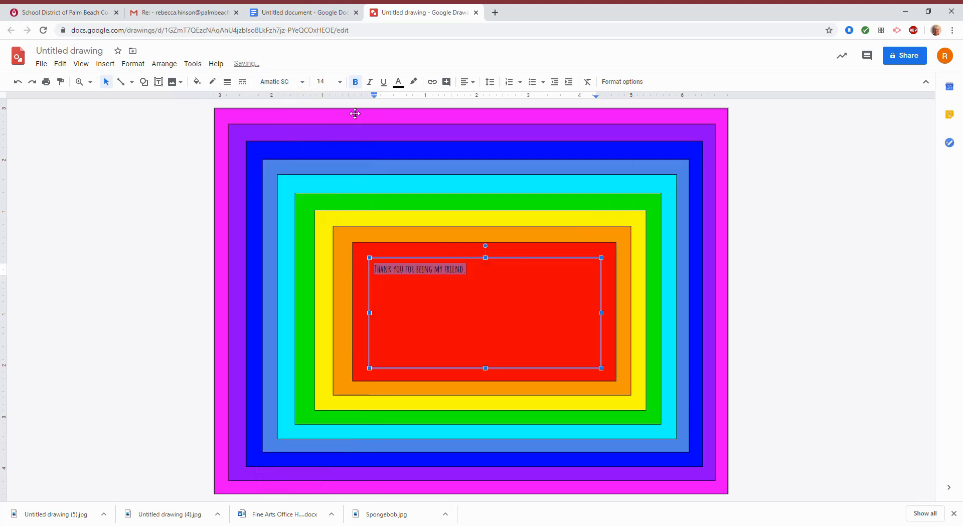
left_click(340, 82)
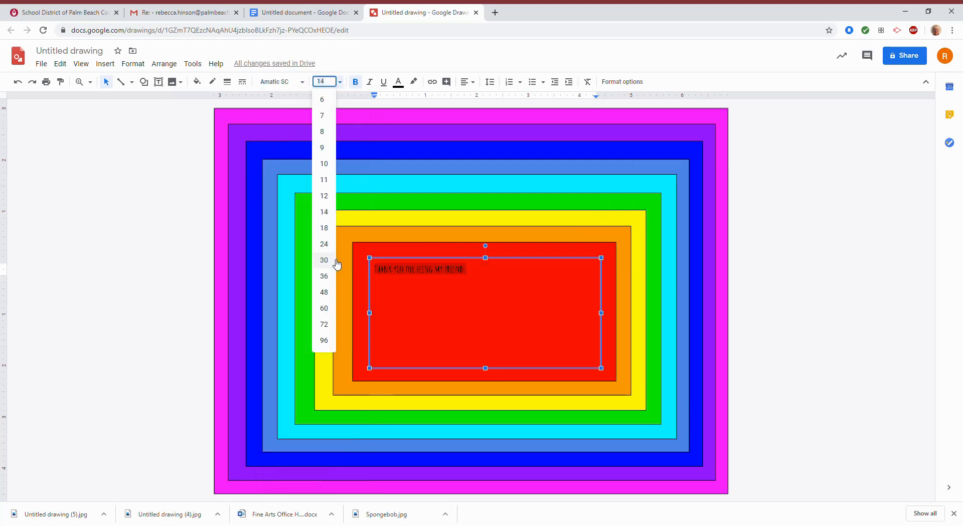
left_click(333, 296)
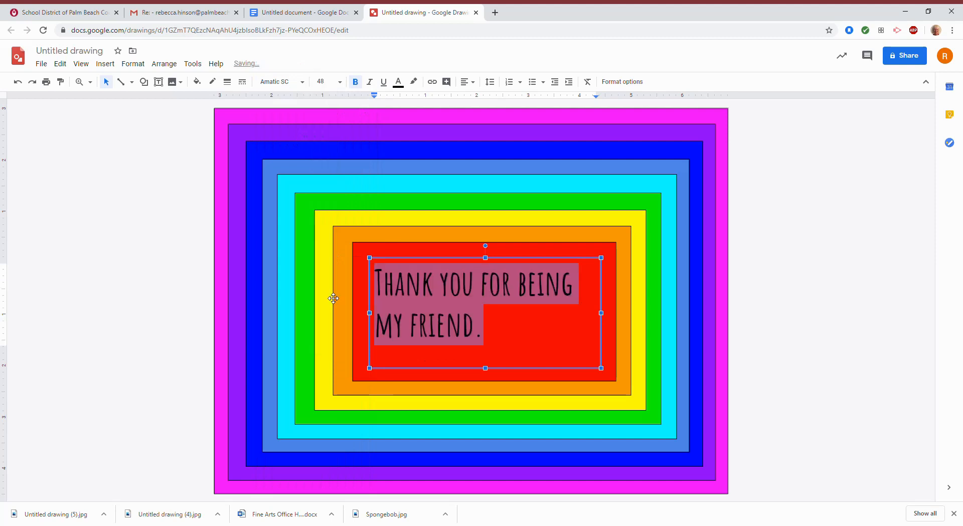
- Break the message into two lines after "Thank you" and centre both lines horizontally
left_click(486, 294)
key("Return")
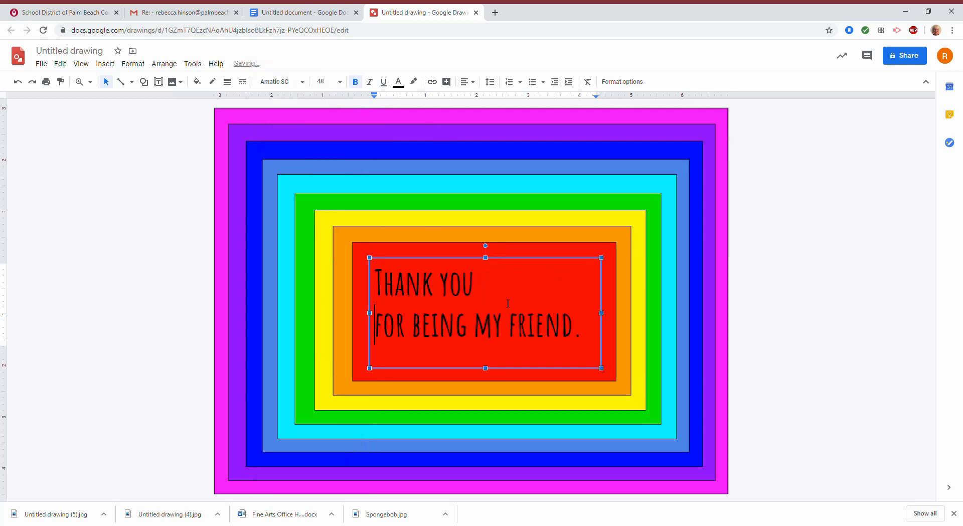
left_click_drag(582, 323, 368, 250)
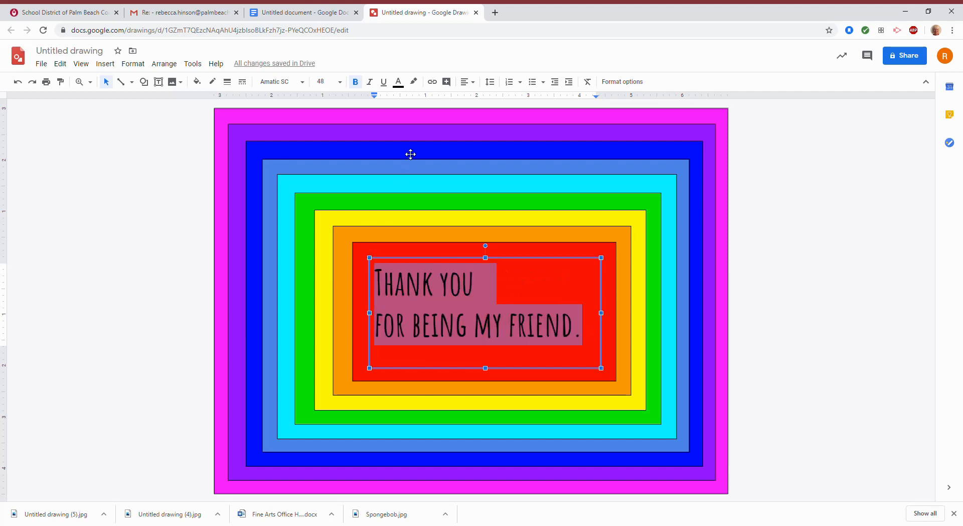
left_click(465, 83)
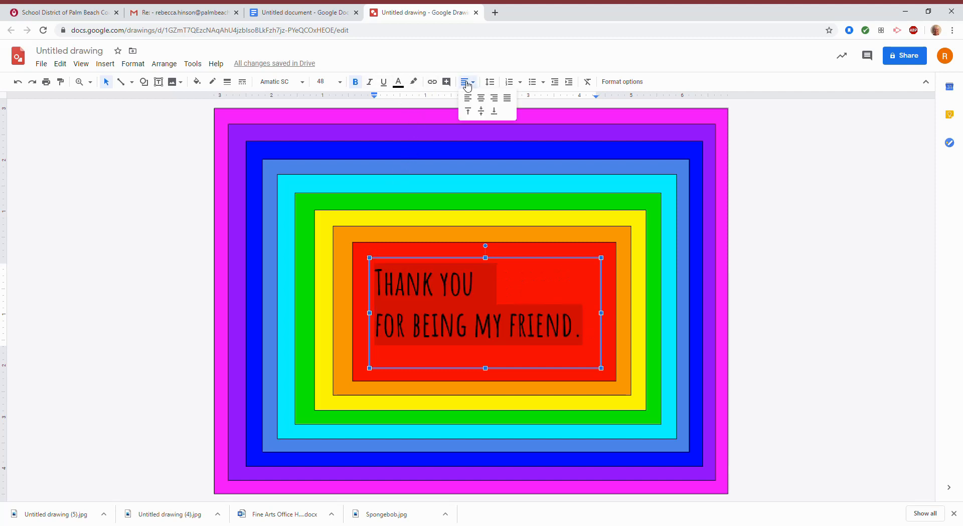
left_click(481, 98)
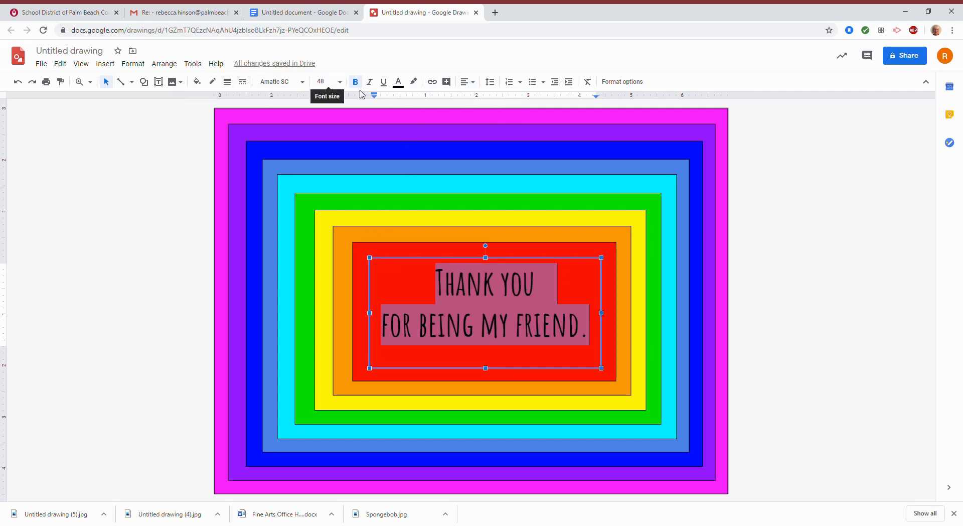
- Colour the message text white and deselect the text box
left_click(404, 85)
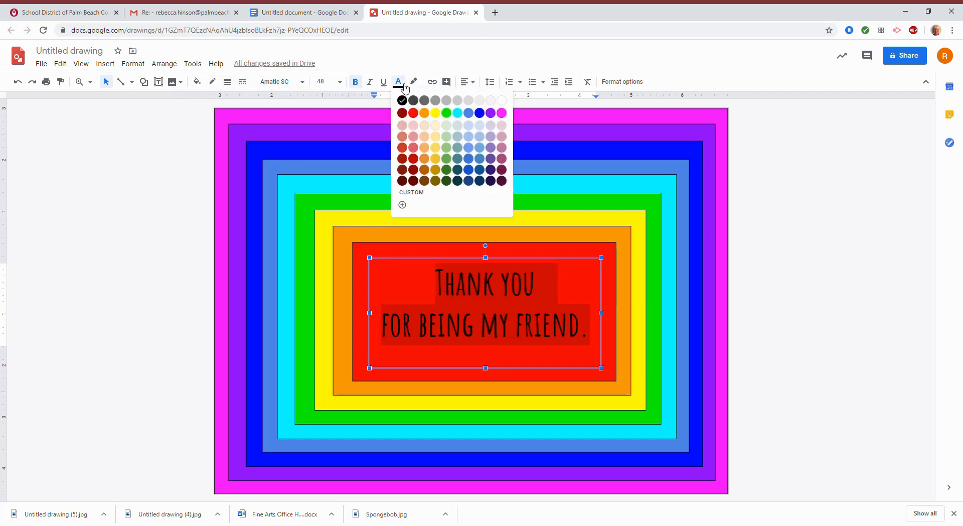
left_click(502, 102)
left_click(844, 327)
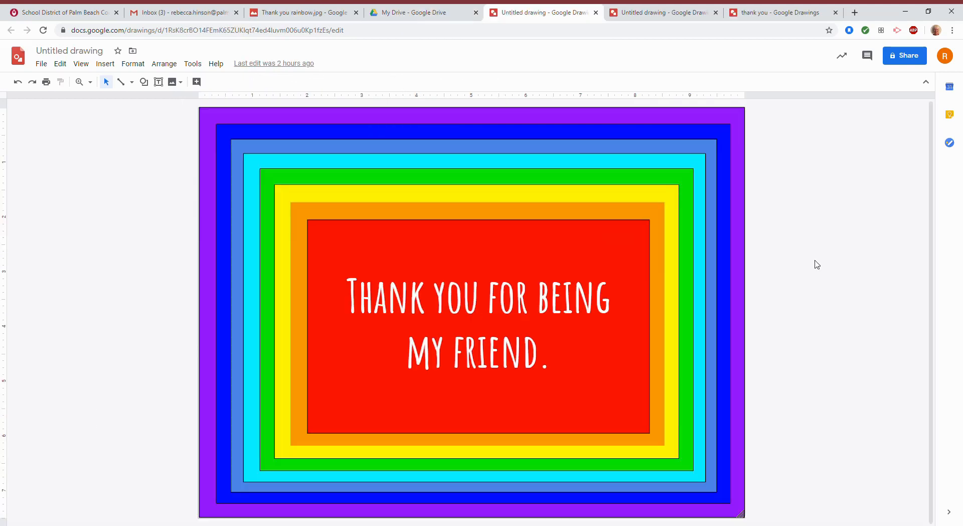
- Start sharing the finished thank-you drawing and name it "thank you"
left_click(896, 58)
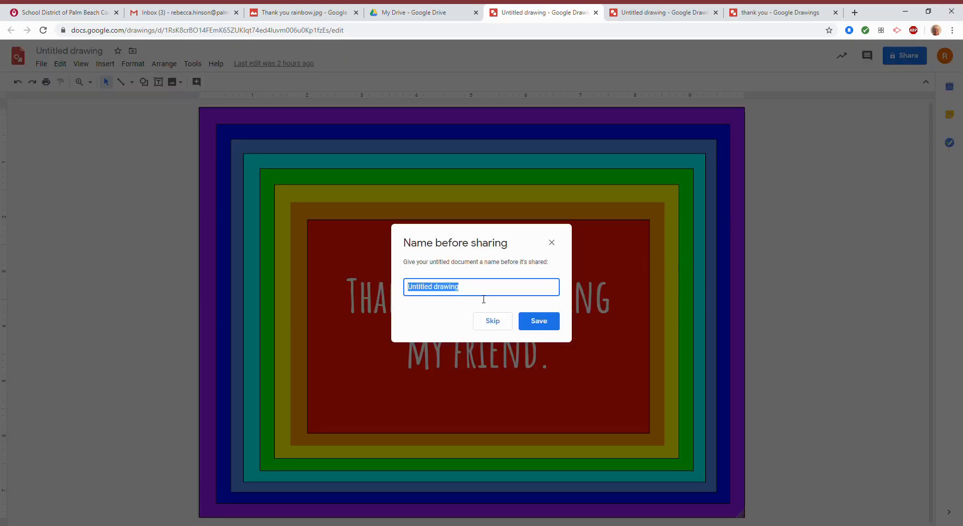
type("thank you")
left_click(545, 322)
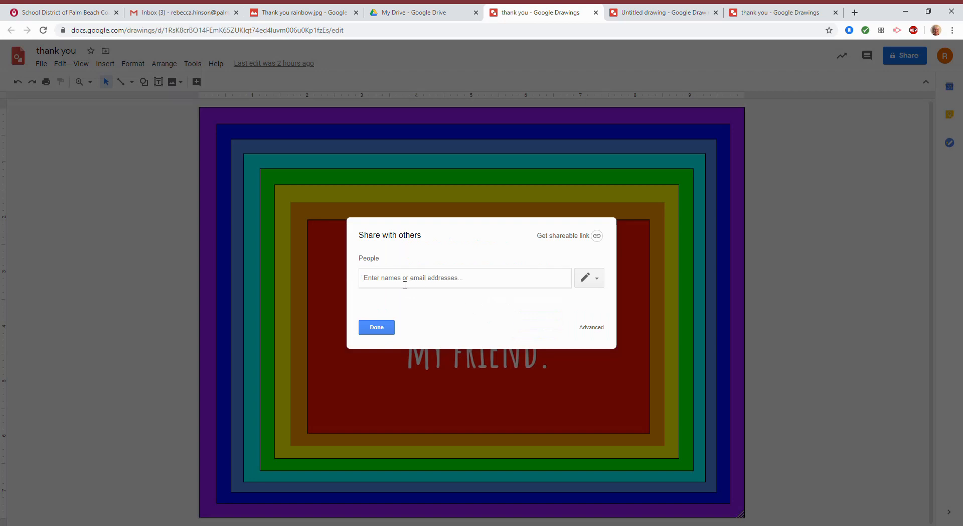
- Add two contacts from the suggested addresses as the people to share the drawing with
type("rebecca")
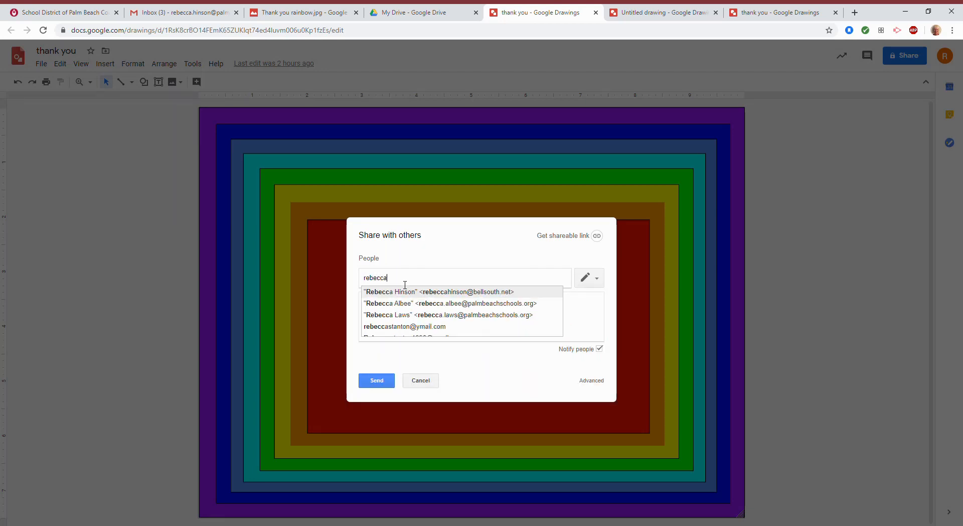
left_click(429, 292)
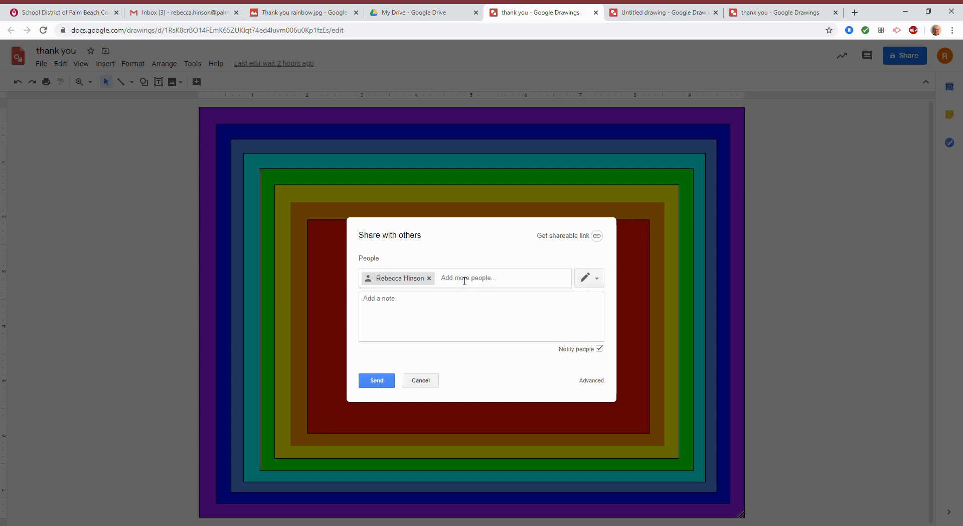
type("ueb")
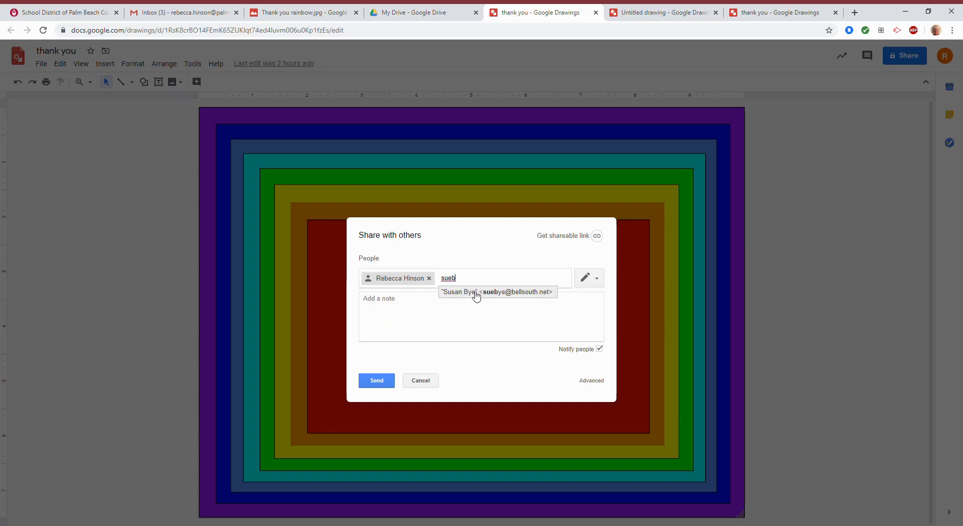
left_click(473, 293)
- Write the note "for my soul sister" with the sender's capitalised first name on the line below
left_click(423, 311)
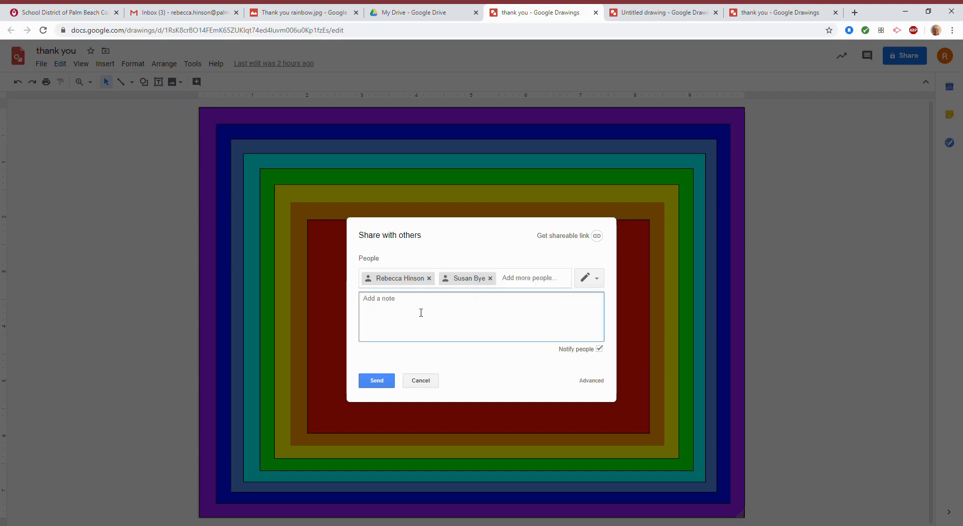
type("for b")
key("BackSpace")
type("my")
type(" sou")
type("l s")
type("ister ")
type("rebecca")
left_click_drag(364, 306, 370, 308)
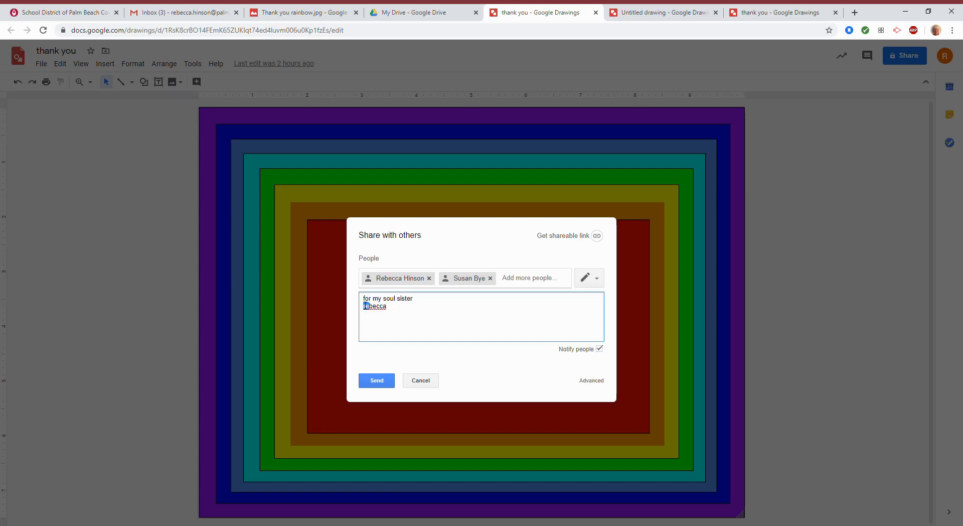
type("R")
- Get a shareable link for the drawing, then send the invitation and approve sharing outside the organization
left_click(570, 238)
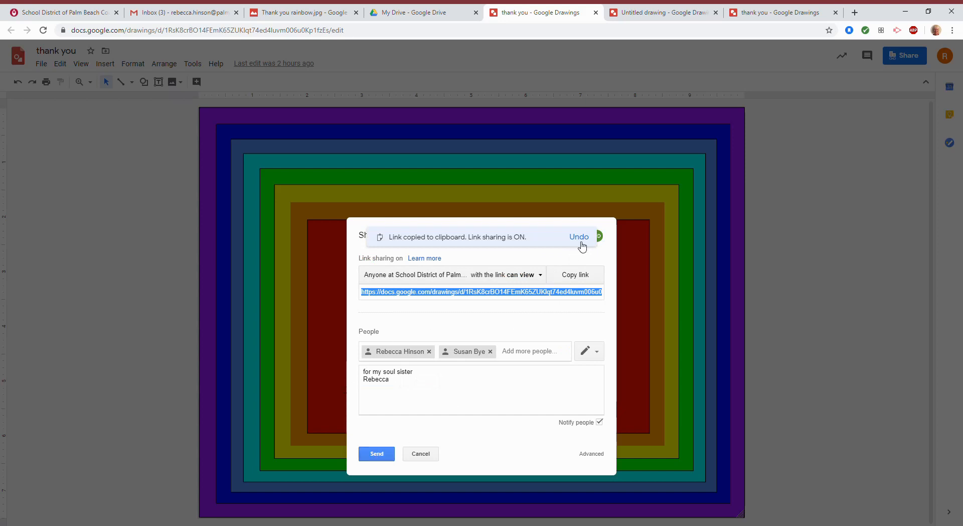
left_click(375, 454)
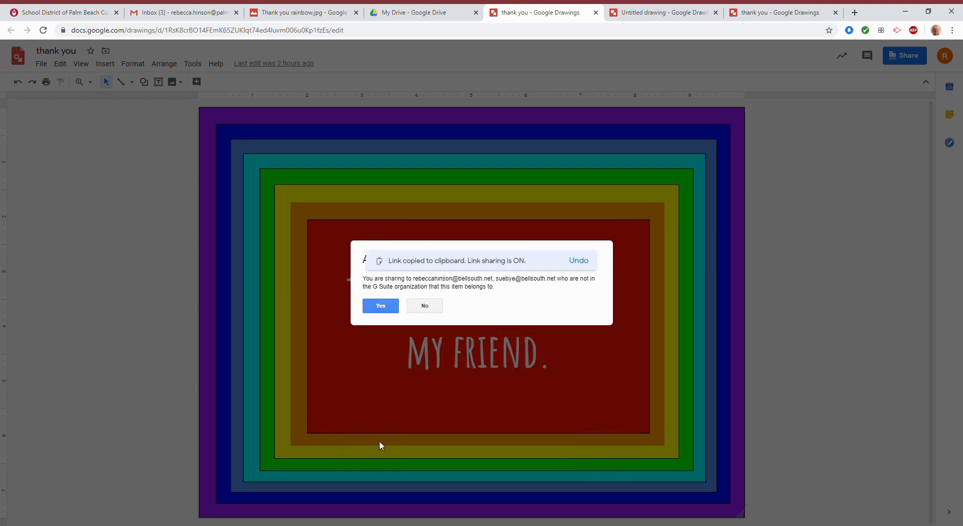
left_click(379, 306)
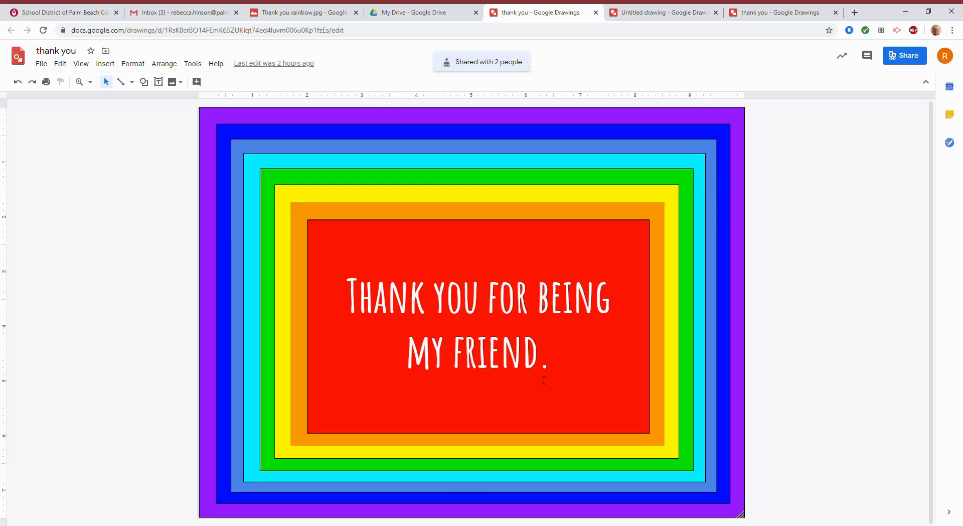